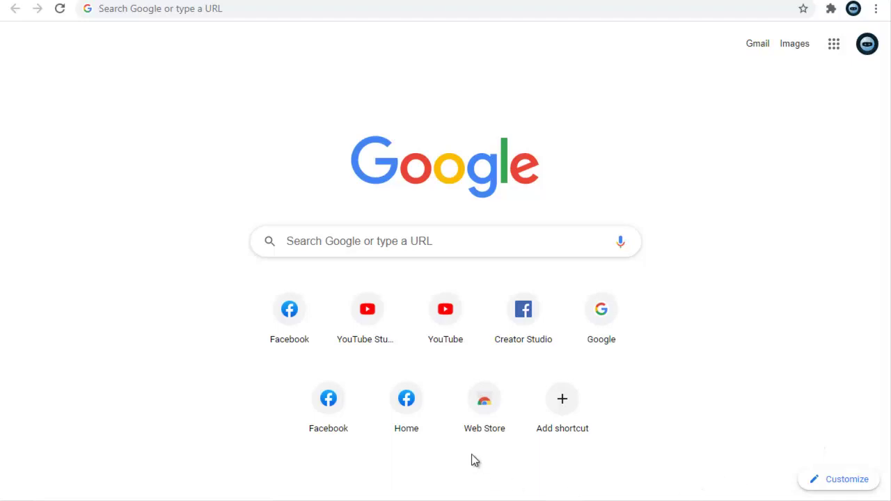
- Open Facebook from the new tab shortcut and scroll down the News Feed
{"action": "left_click", "coordinate": [291, 311]}
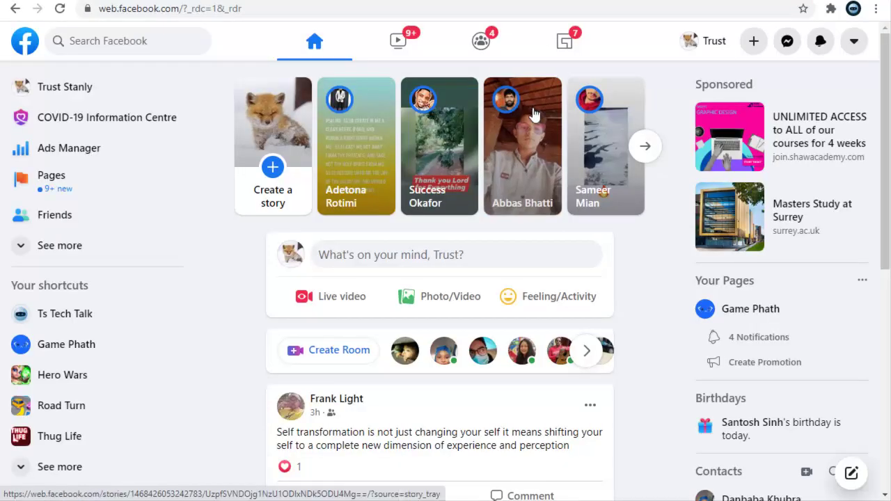
{"action": "scroll", "coordinate": [887, 94], "scroll_direction": "down", "scroll_amount": 1}
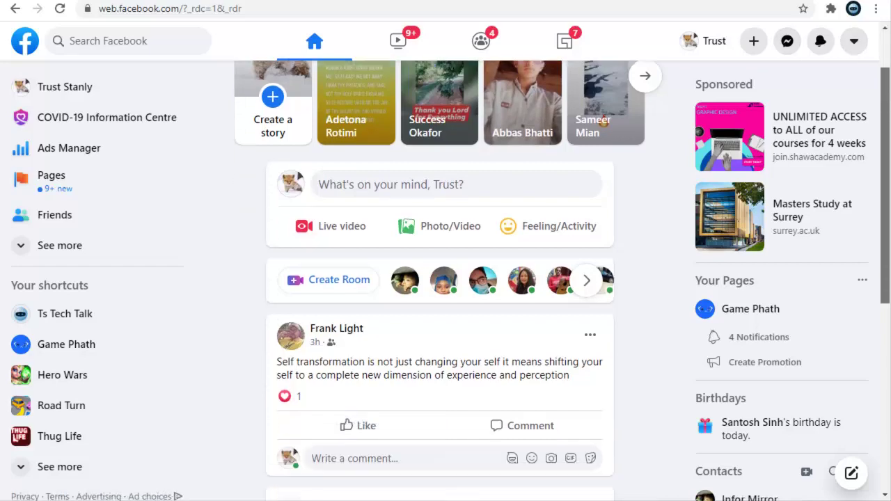
{"action": "scroll", "coordinate": [887, 94], "scroll_direction": "down", "scroll_amount": 7}
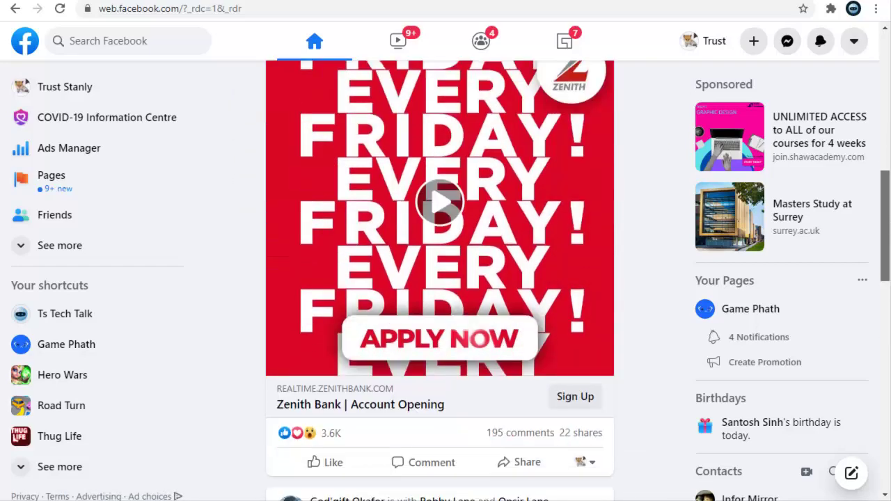
{"action": "scroll", "coordinate": [889, 351], "scroll_direction": "down", "scroll_amount": 3}
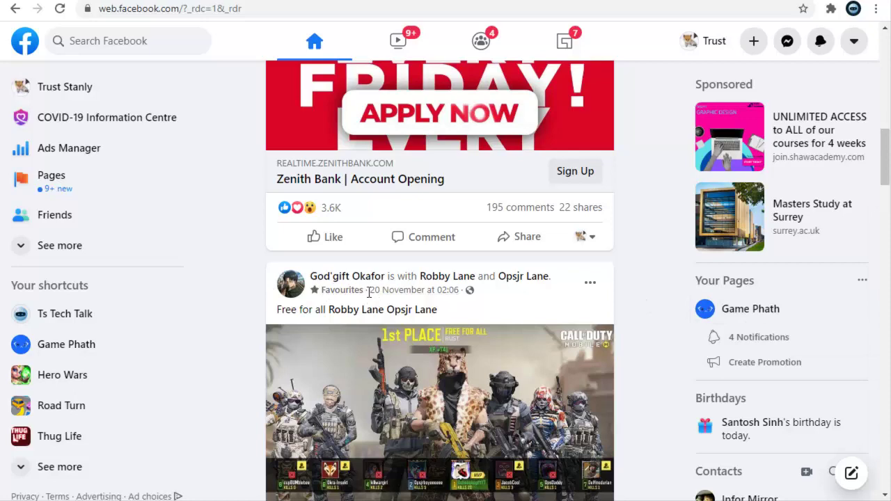
- Scroll further through the News Feed posts and back to the top
{"action": "left_click_drag", "start_coordinate": [359, 292], "coordinate": [322, 295]}
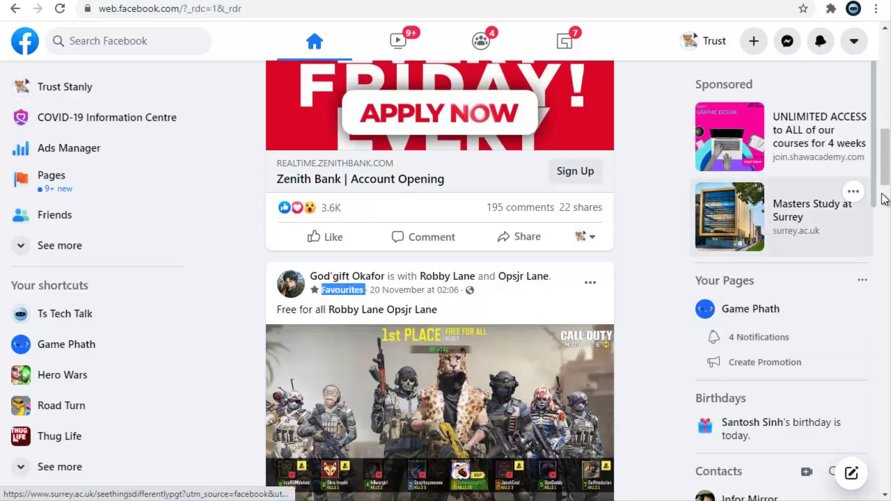
{"action": "left_click_drag", "start_coordinate": [883, 182], "coordinate": [884, 97]}
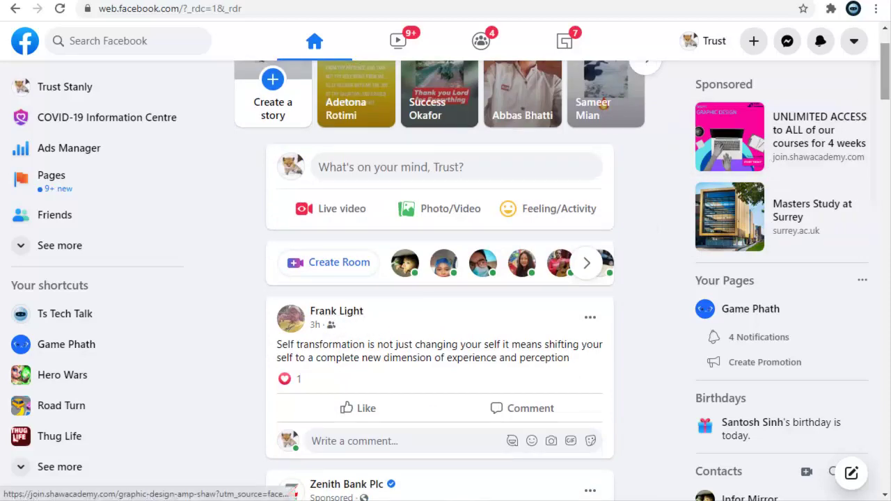
{"action": "left_click_drag", "start_coordinate": [885, 97], "coordinate": [889, 275]}
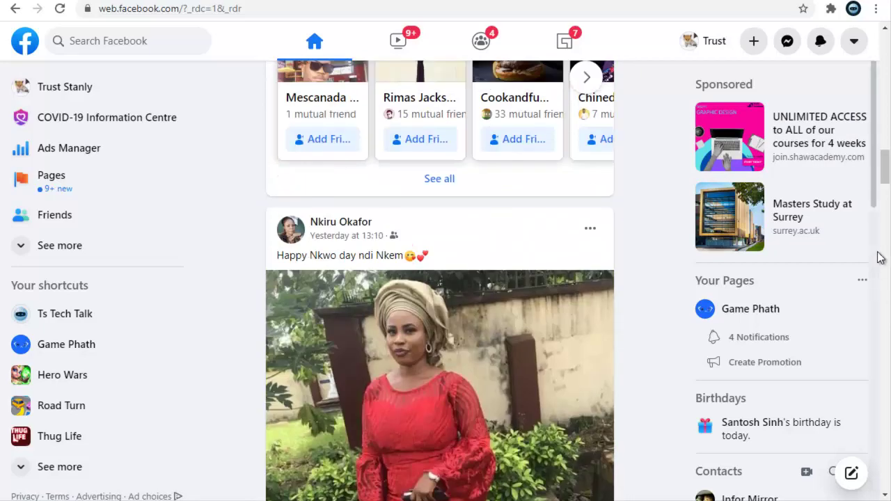
{"action": "left_click_drag", "start_coordinate": [884, 167], "coordinate": [889, 327]}
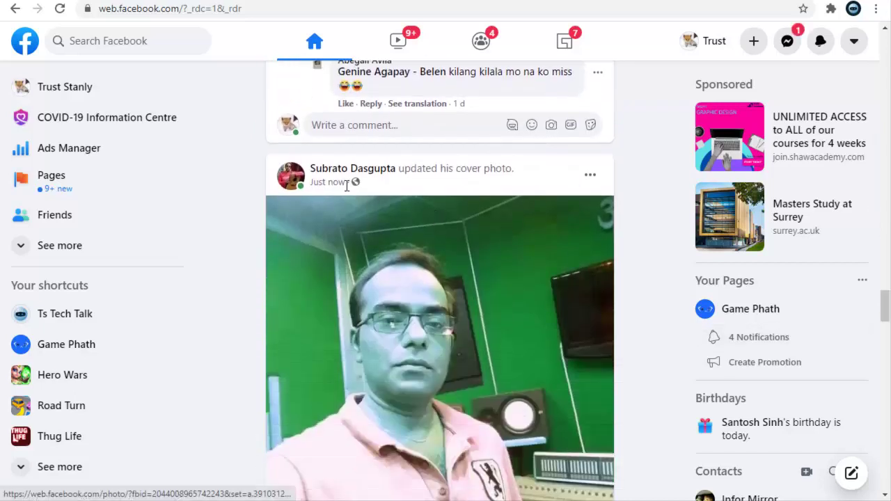
{"action": "left_click_drag", "start_coordinate": [349, 181], "coordinate": [313, 185]}
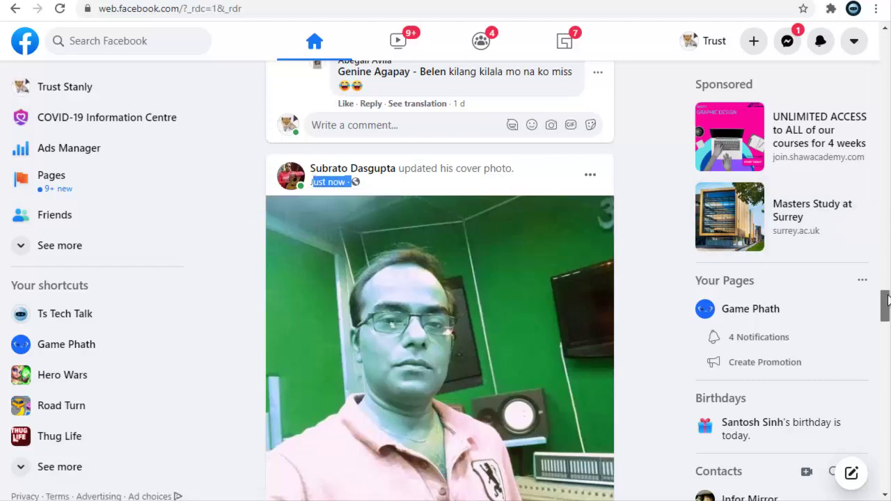
{"action": "left_click_drag", "start_coordinate": [884, 307], "coordinate": [885, 94]}
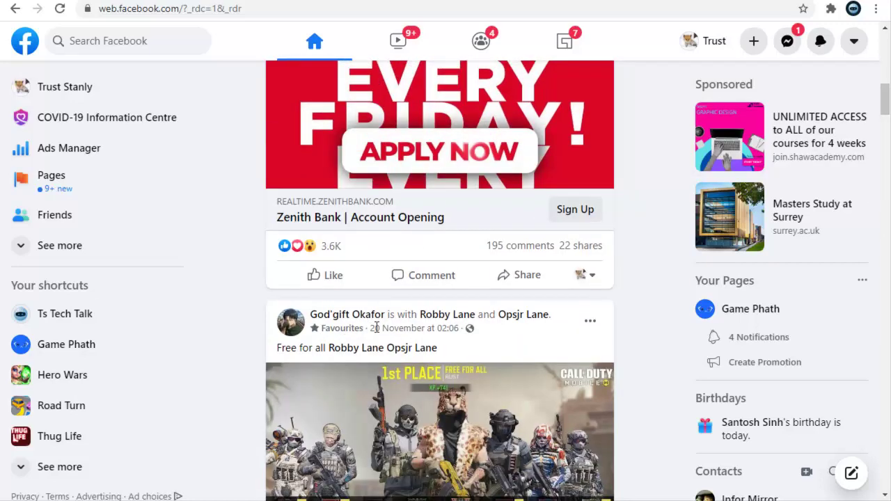
{"action": "left_click_drag", "start_coordinate": [885, 98], "coordinate": [885, 49]}
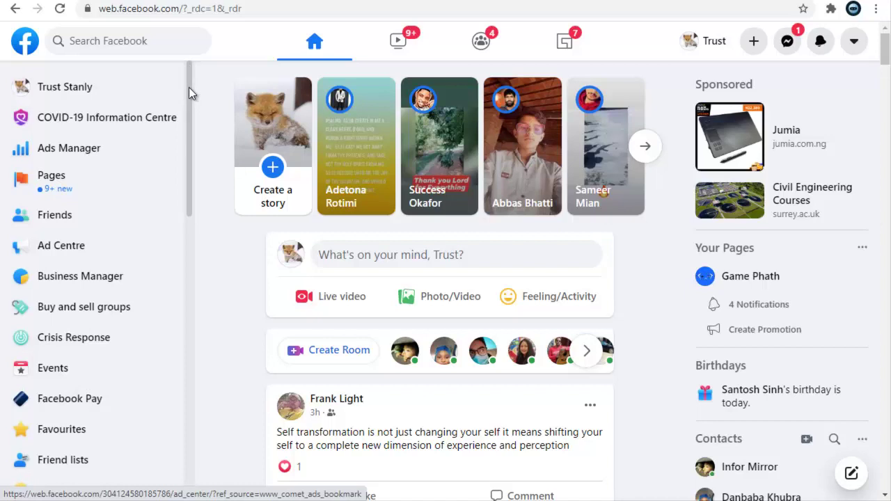
- Scroll the expanded left sidebar down to reveal Favourites
{"action": "left_click_drag", "start_coordinate": [189, 89], "coordinate": [190, 169]}
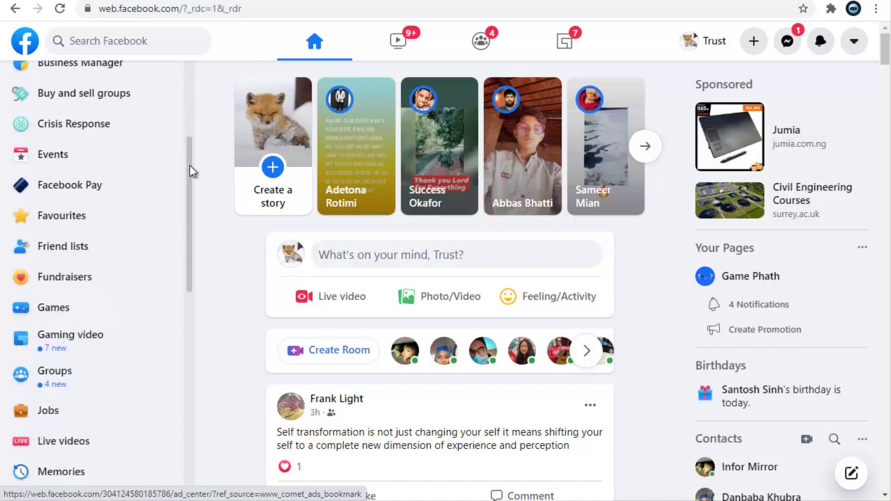
- Open the Favourites feed from the sidebar and scroll through its posts
{"action": "left_click", "coordinate": [57, 219]}
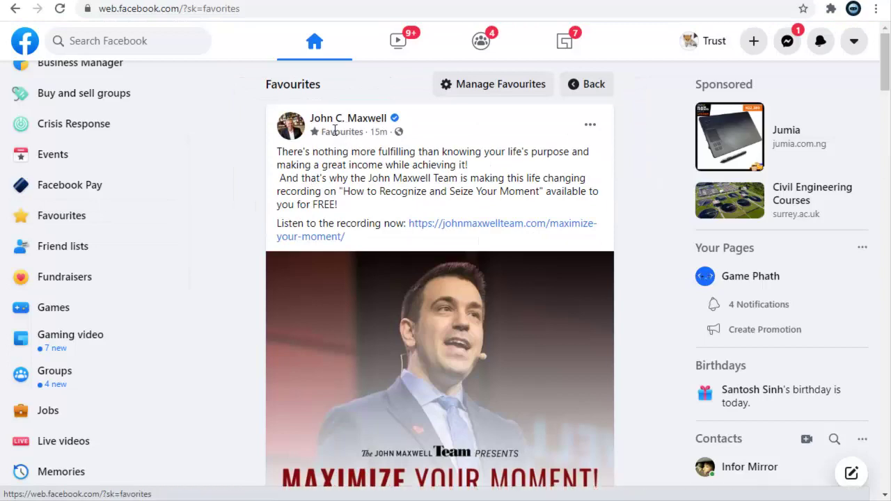
{"action": "left_click_drag", "start_coordinate": [885, 63], "coordinate": [885, 189]}
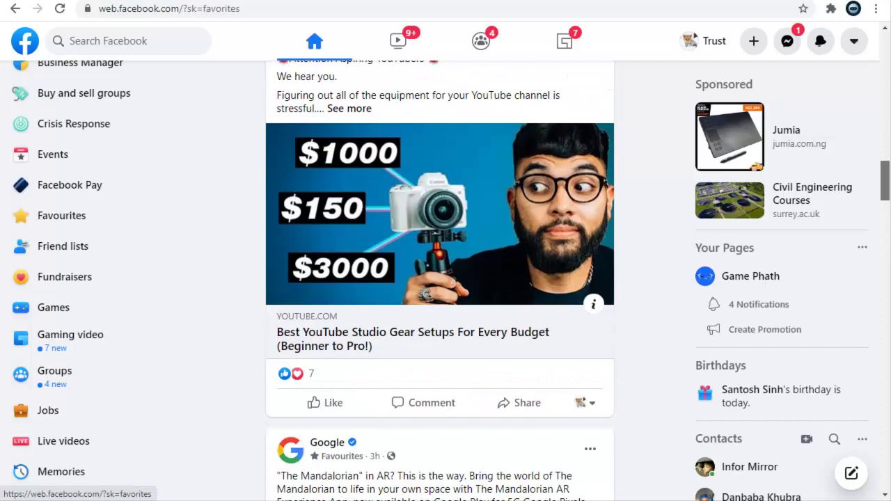
{"action": "left_click_drag", "start_coordinate": [885, 189], "coordinate": [889, 473]}
{"action": "scroll", "coordinate": [439, 279], "scroll_direction": "down", "scroll_amount": 3}
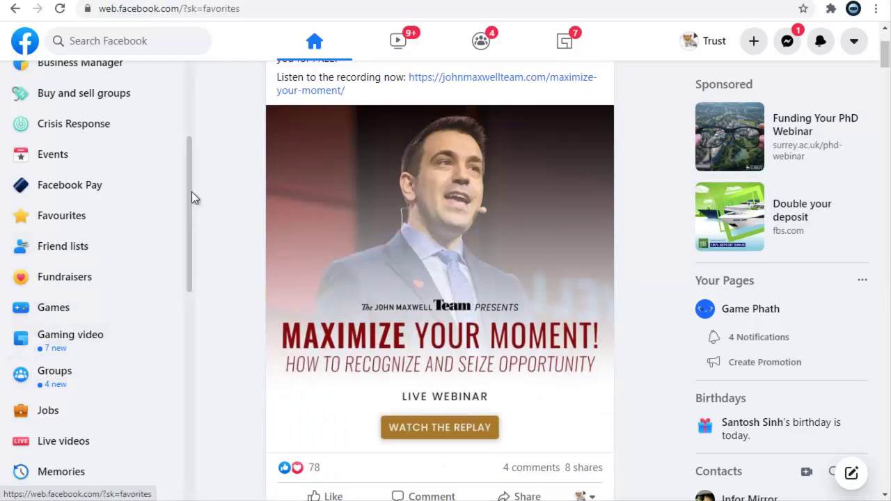
{"action": "left_click_drag", "start_coordinate": [190, 196], "coordinate": [188, 330]}
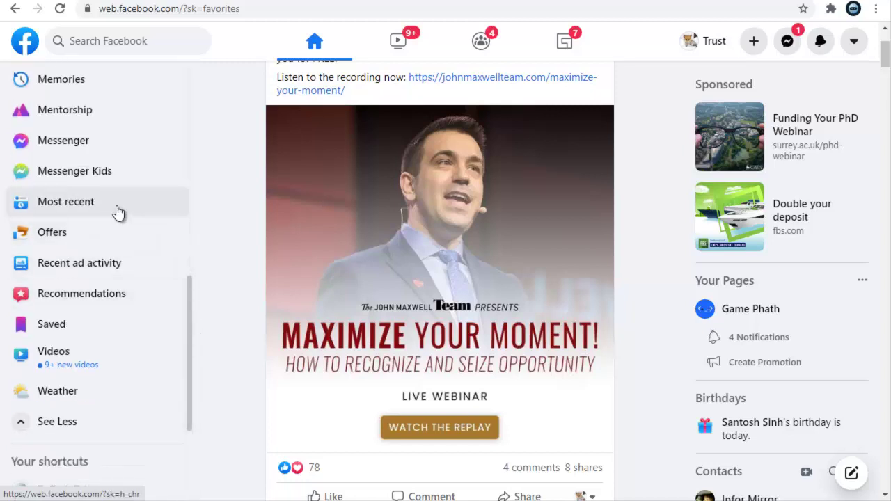
- Switch to the Most recent feed and scroll through the newest group and Page posts
{"action": "left_click", "coordinate": [69, 204]}
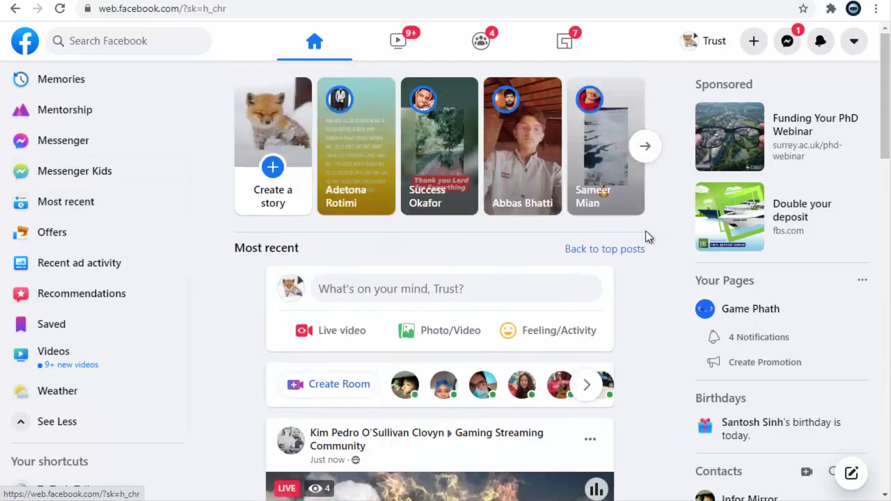
{"action": "scroll", "coordinate": [888, 190], "scroll_direction": "down", "scroll_amount": 3}
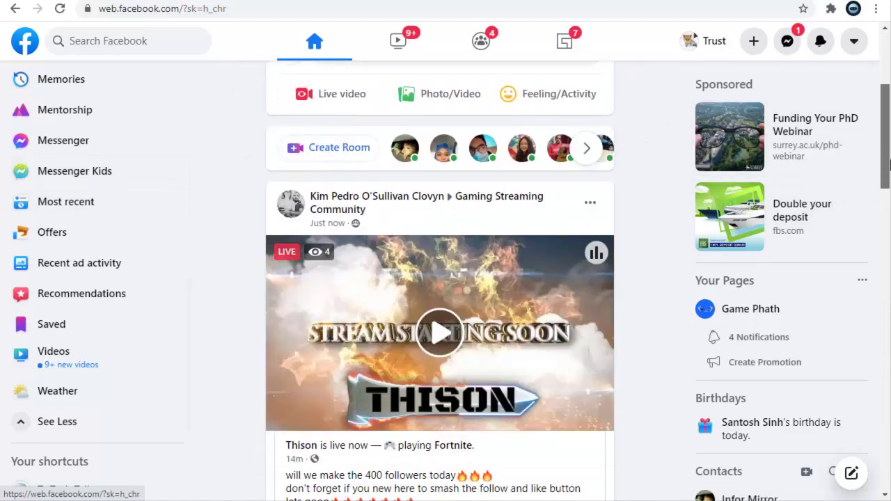
{"action": "scroll", "coordinate": [888, 189], "scroll_direction": "down", "scroll_amount": 2}
{"action": "scroll", "coordinate": [889, 189], "scroll_direction": "down", "scroll_amount": 5}
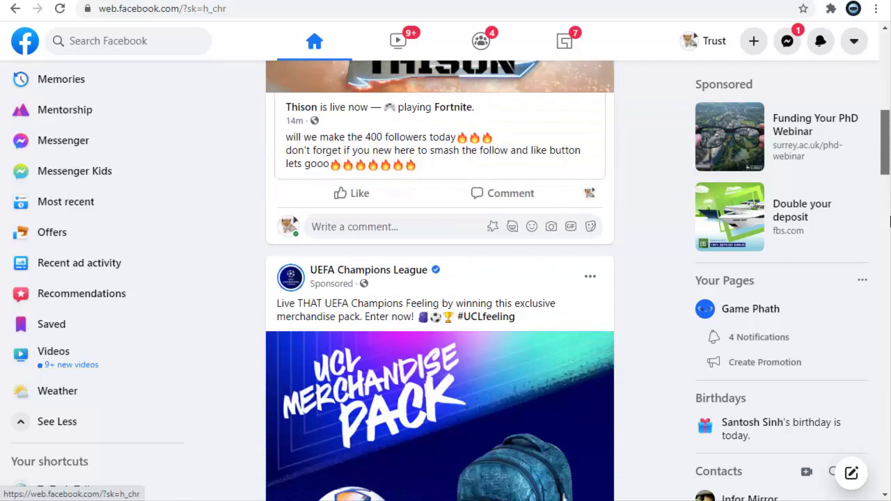
{"action": "scroll", "coordinate": [888, 240], "scroll_direction": "down", "scroll_amount": 9}
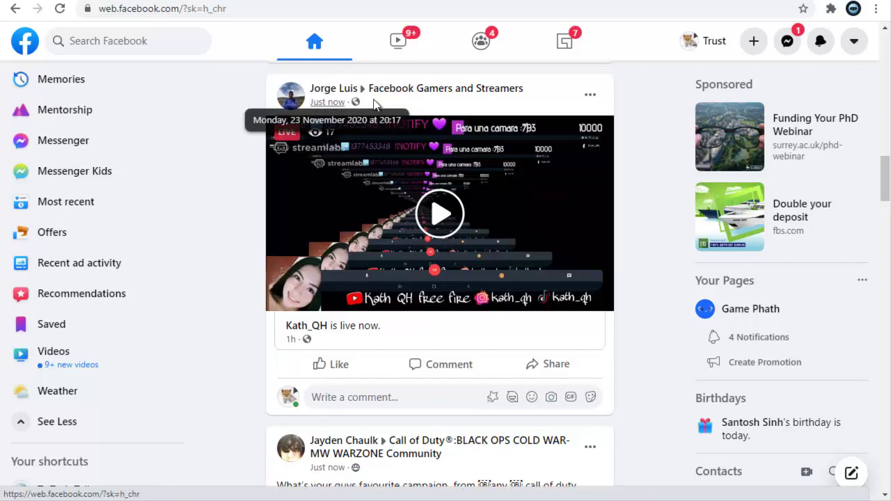
{"action": "left_click_drag", "start_coordinate": [885, 182], "coordinate": [887, 215]}
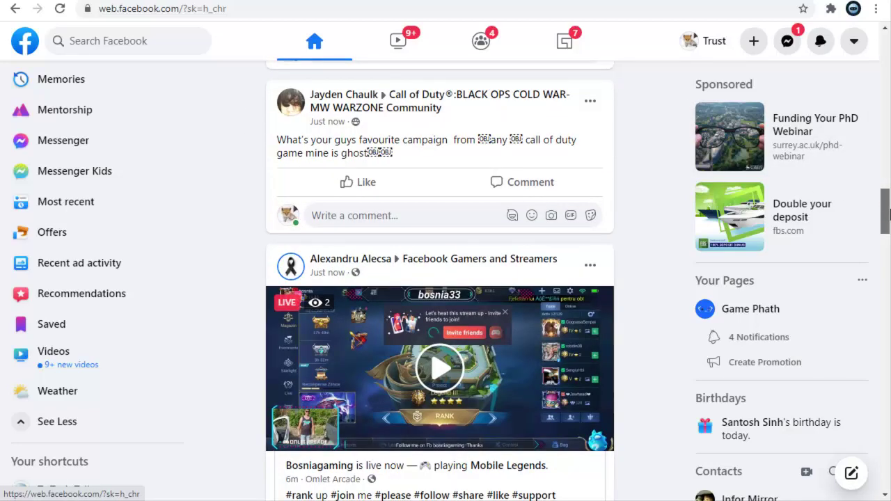
{"action": "left_click_drag", "start_coordinate": [886, 214], "coordinate": [889, 373]}
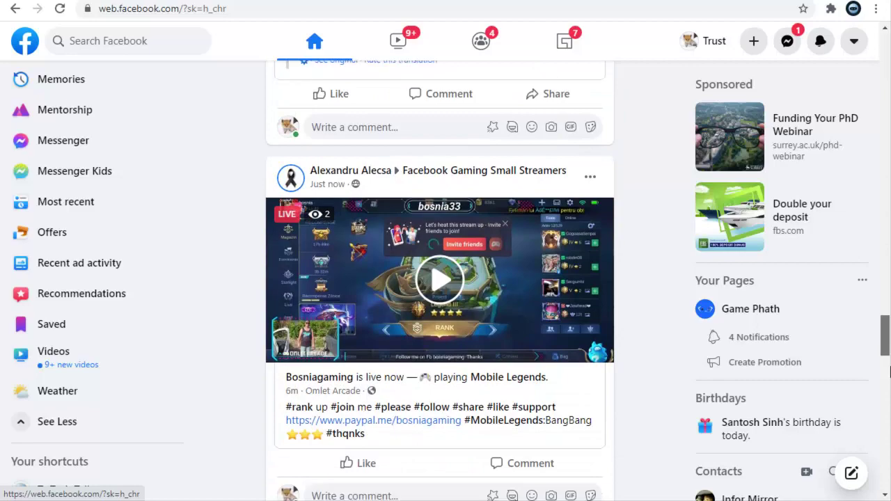
{"action": "scroll", "coordinate": [889, 372], "scroll_direction": "down", "scroll_amount": 5}
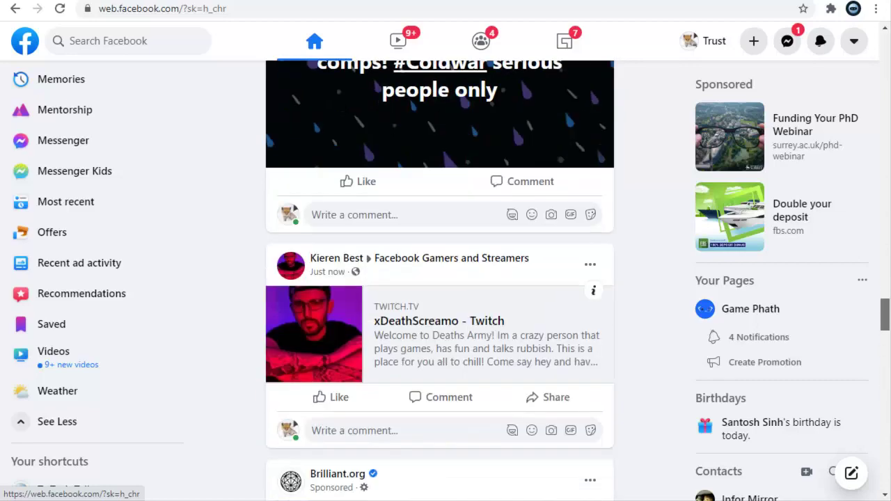
{"action": "scroll", "coordinate": [440, 279], "scroll_direction": "down", "scroll_amount": 12}
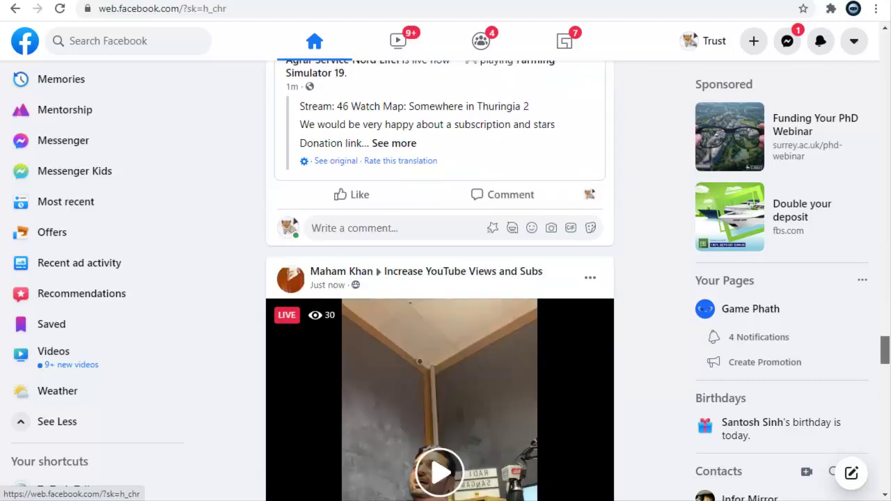
{"action": "scroll", "coordinate": [440, 279], "scroll_direction": "down", "scroll_amount": 6}
- Return to the Favourites feed and open the Manage Favourites preferences
{"action": "left_click", "coordinate": [65, 202]}
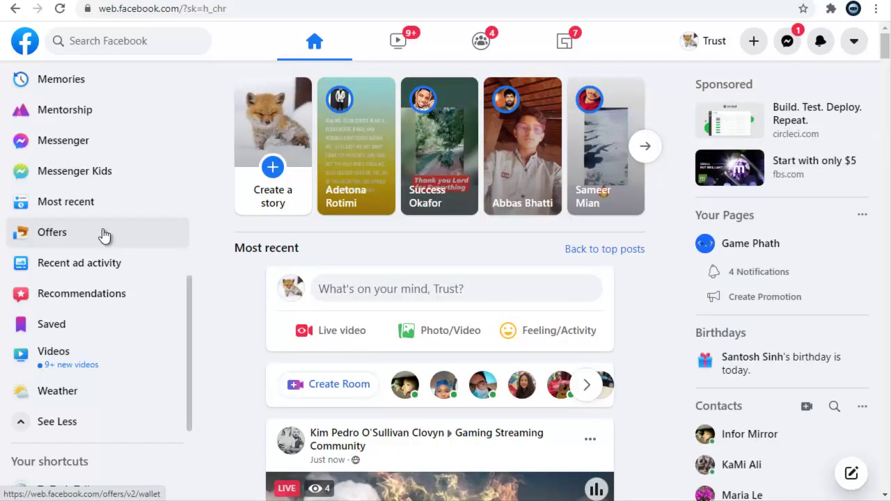
{"action": "left_click_drag", "start_coordinate": [190, 288], "coordinate": [200, 106]}
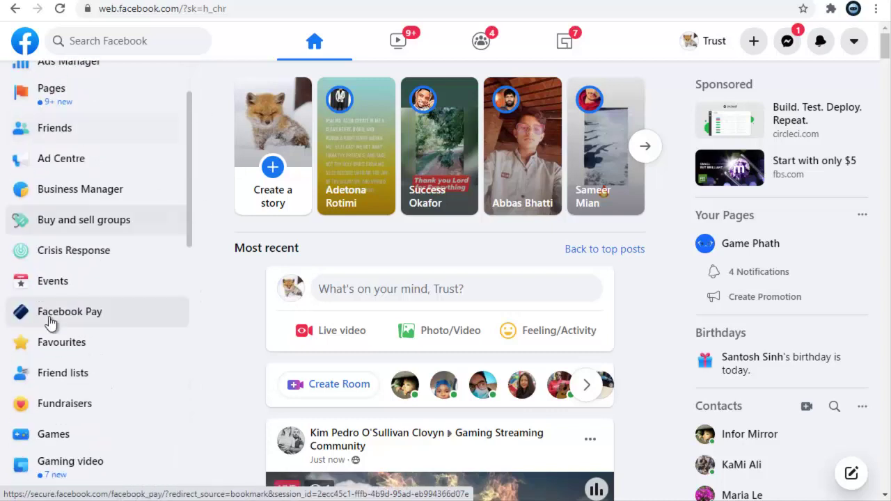
{"action": "left_click", "coordinate": [60, 342]}
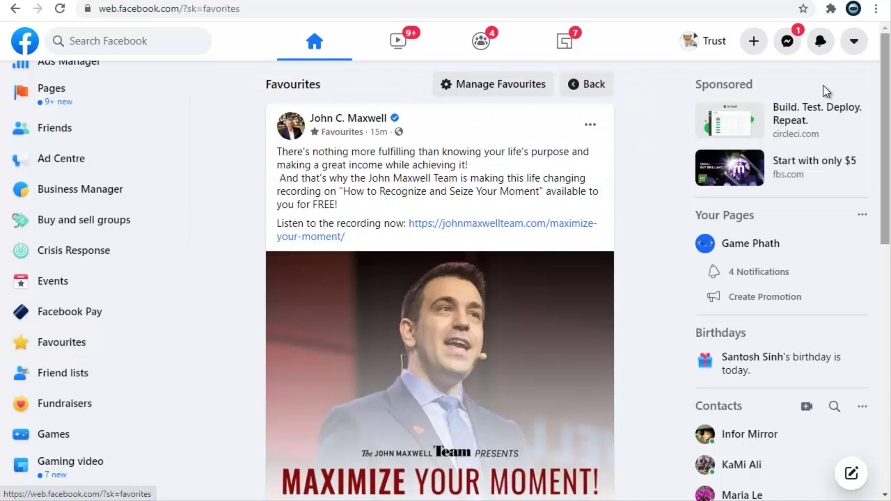
{"action": "left_click", "coordinate": [523, 89]}
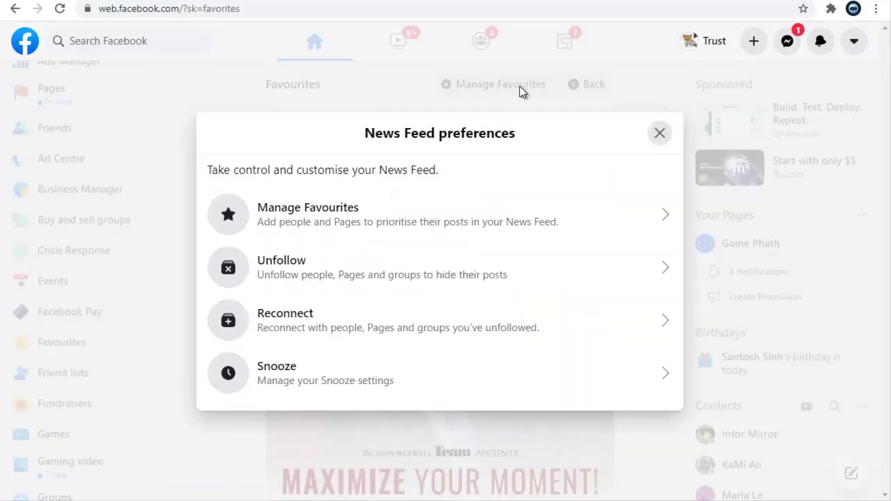
- Open the Favourites list and star the unstarred friend, toggling it off and on again
{"action": "left_click", "coordinate": [335, 215]}
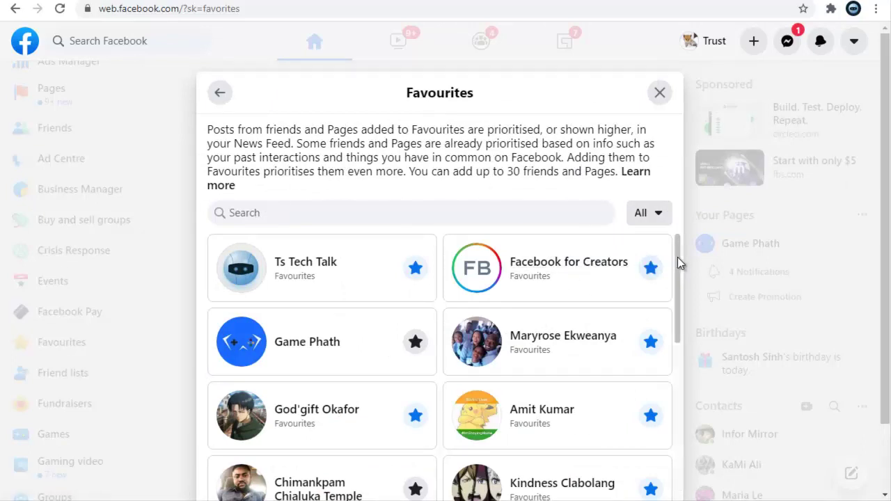
{"action": "left_click_drag", "start_coordinate": [677, 257], "coordinate": [664, 329]}
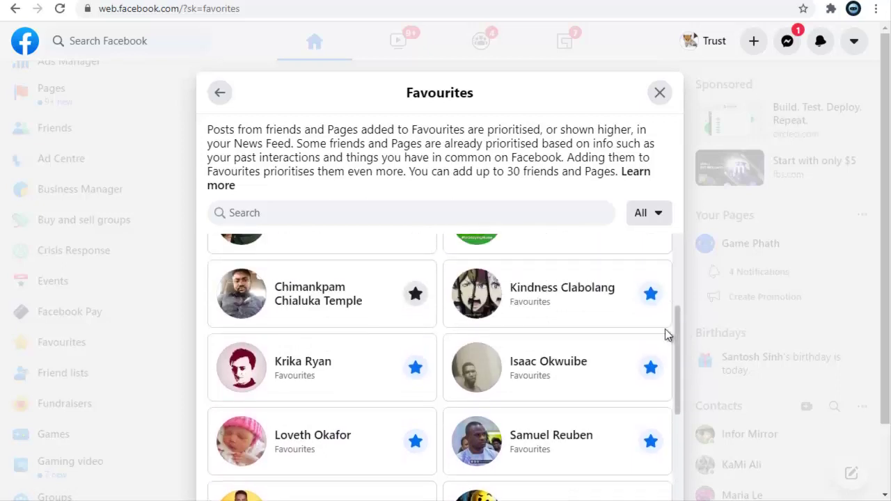
{"action": "left_click", "coordinate": [413, 295]}
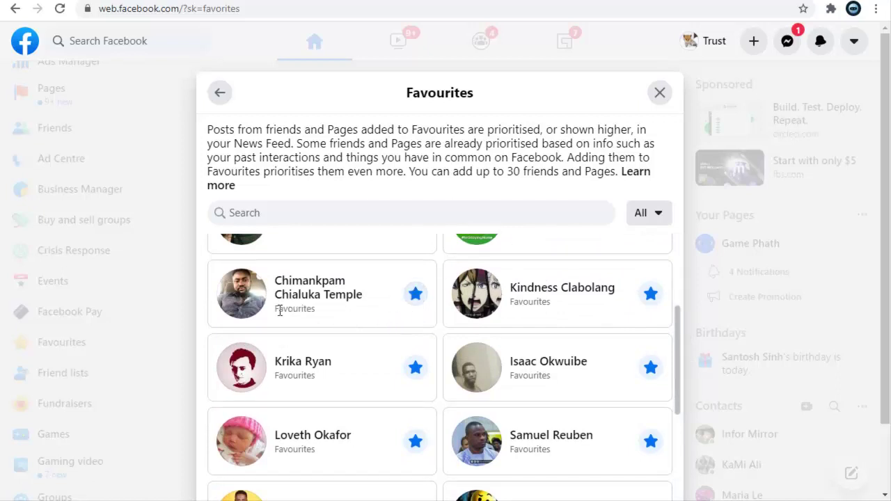
{"action": "left_click", "coordinate": [418, 299]}
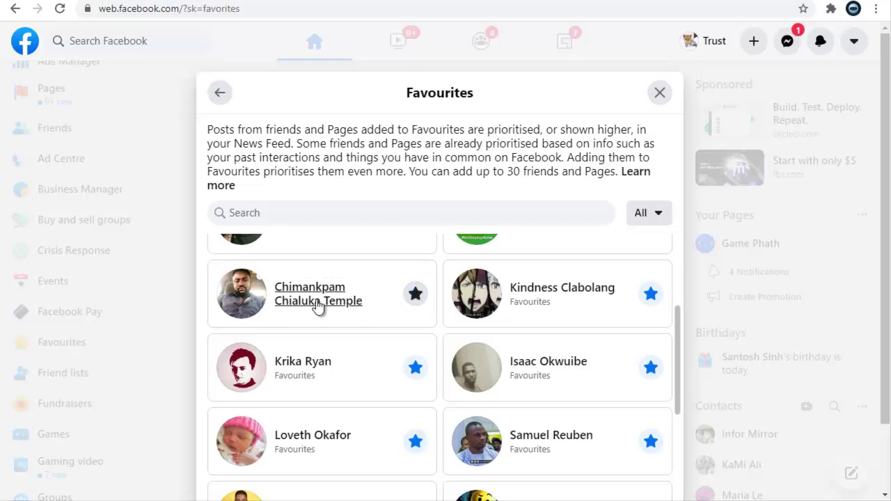
{"action": "left_click", "coordinate": [415, 294]}
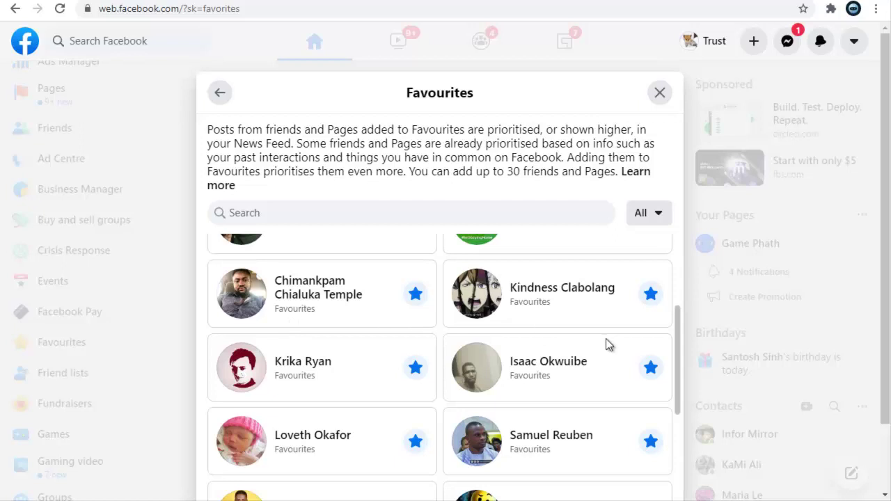
- Star two more friends further down the Favourites list
{"action": "left_click_drag", "start_coordinate": [679, 321], "coordinate": [683, 394]}
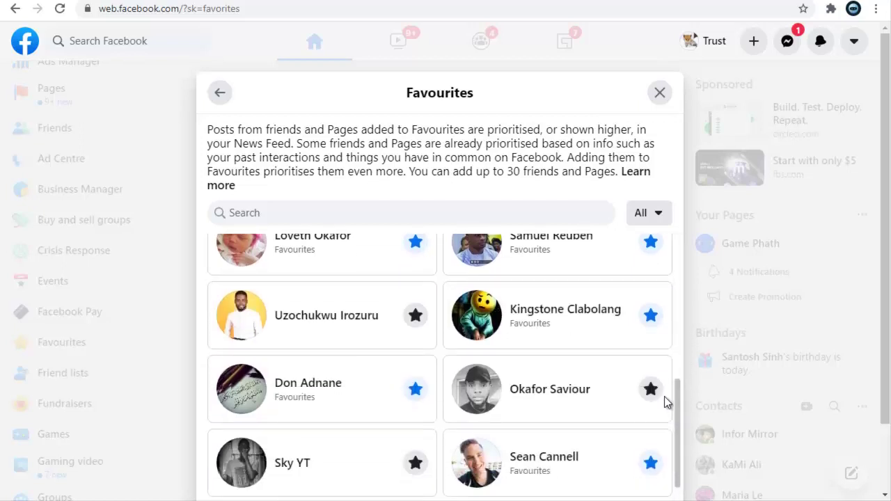
{"action": "left_click", "coordinate": [650, 390]}
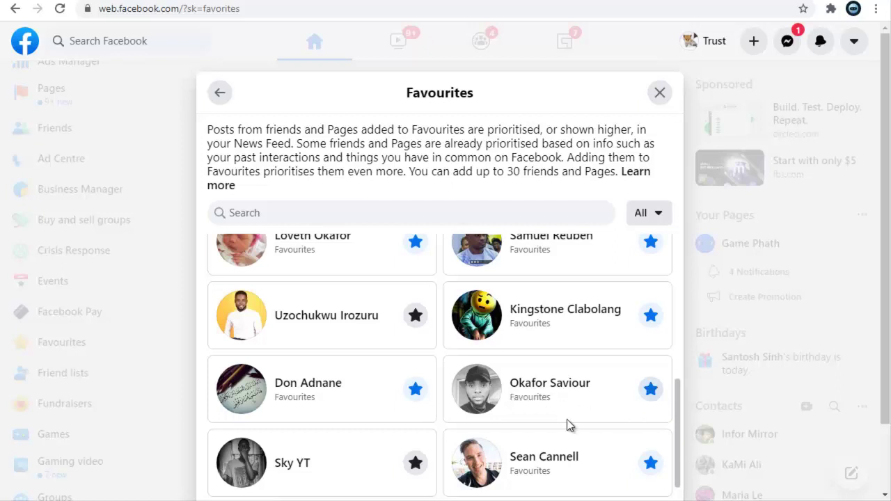
{"action": "left_click", "coordinate": [415, 465]}
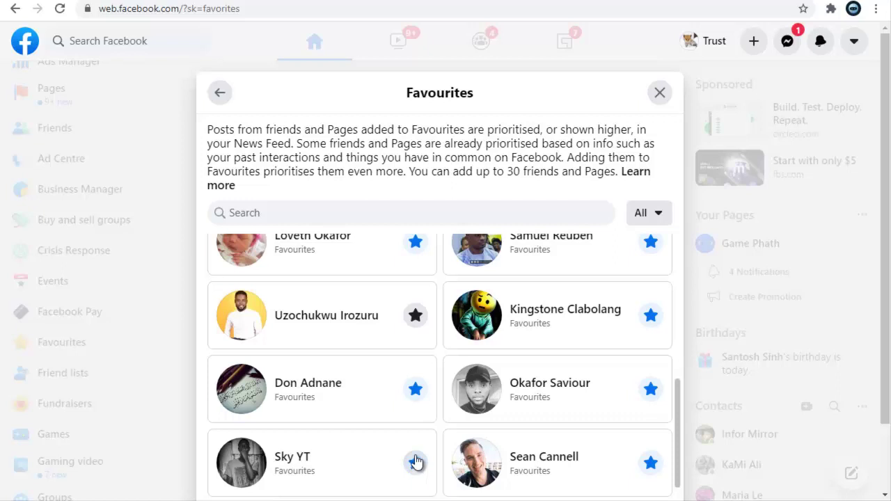
{"action": "left_click", "coordinate": [434, 209]}
- Filter the list to Pages only and star Tech Burner and Dude Perfect
{"action": "left_click", "coordinate": [663, 220]}
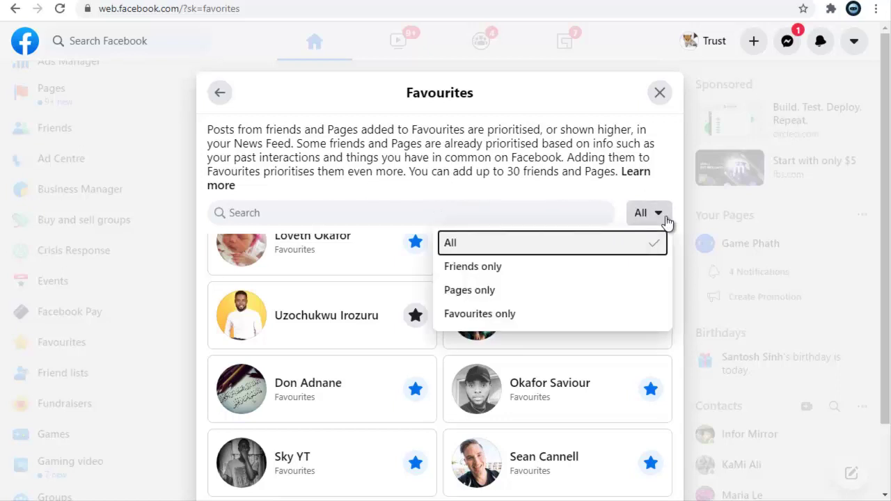
{"action": "left_click", "coordinate": [502, 291]}
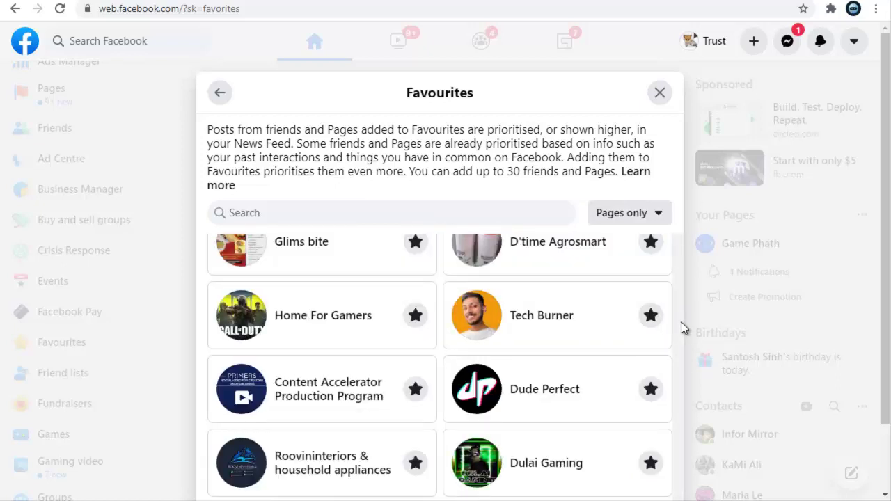
{"action": "left_click_drag", "start_coordinate": [681, 321], "coordinate": [679, 412]}
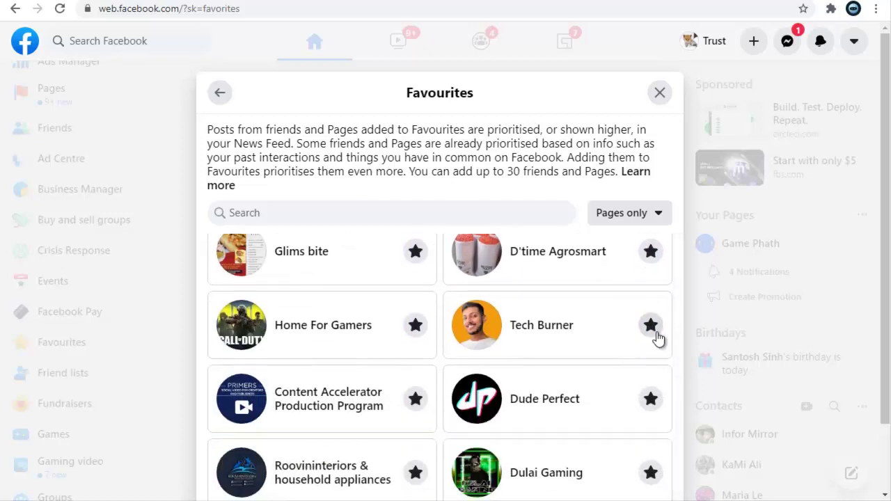
{"action": "left_click", "coordinate": [652, 330]}
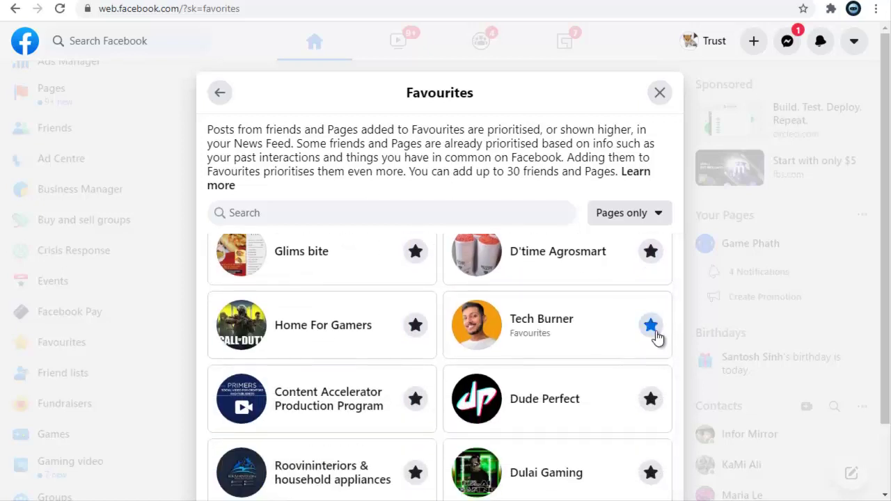
{"action": "left_click", "coordinate": [651, 398]}
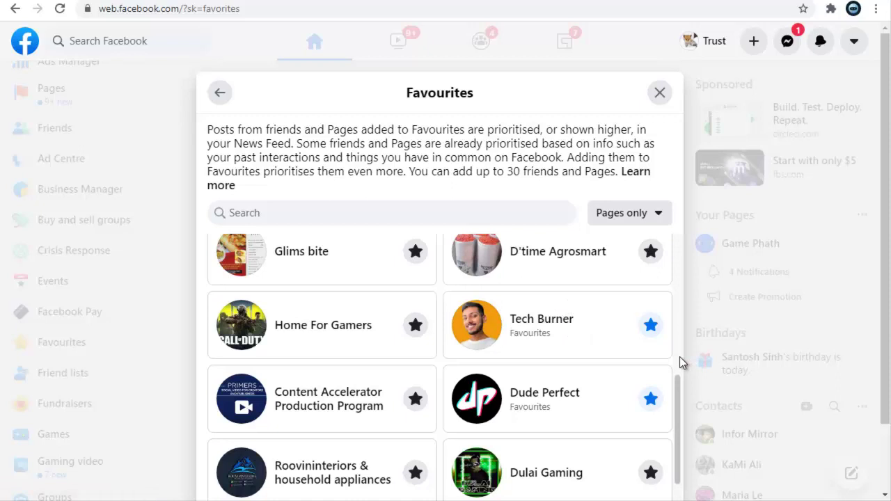
{"action": "left_click", "coordinate": [640, 213]}
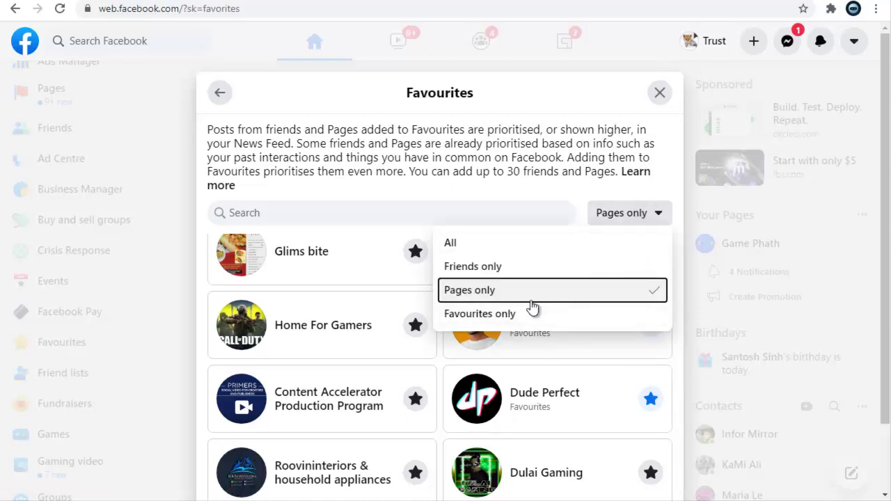
- Filter to Favourites only, unstarring one friend and starring them again
{"action": "left_click", "coordinate": [513, 314]}
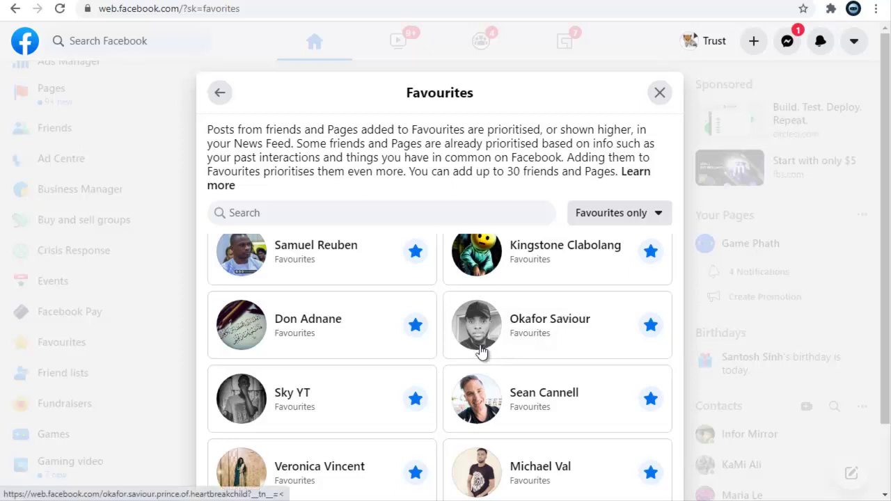
{"action": "left_click", "coordinate": [415, 326]}
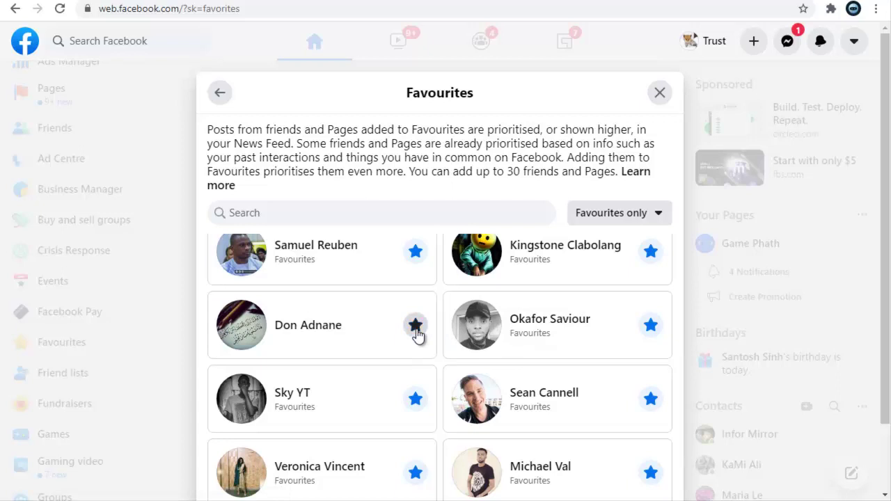
{"action": "left_click", "coordinate": [416, 329]}
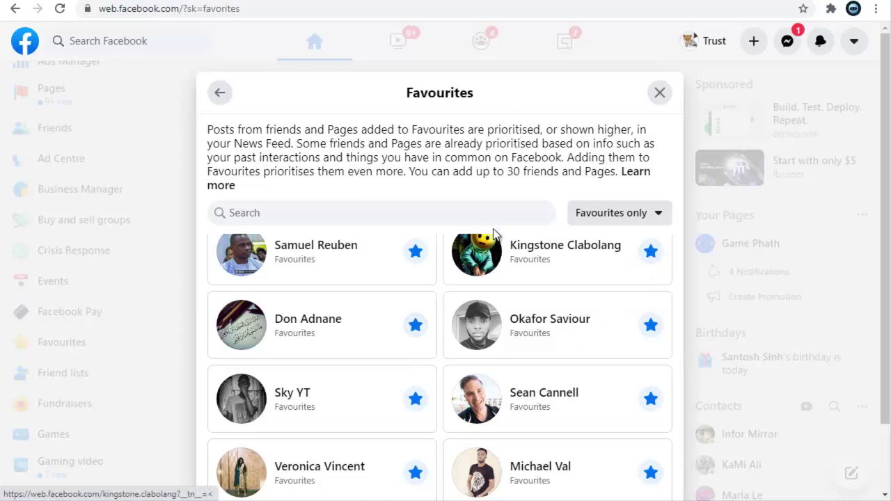
{"action": "left_click", "coordinate": [473, 216]}
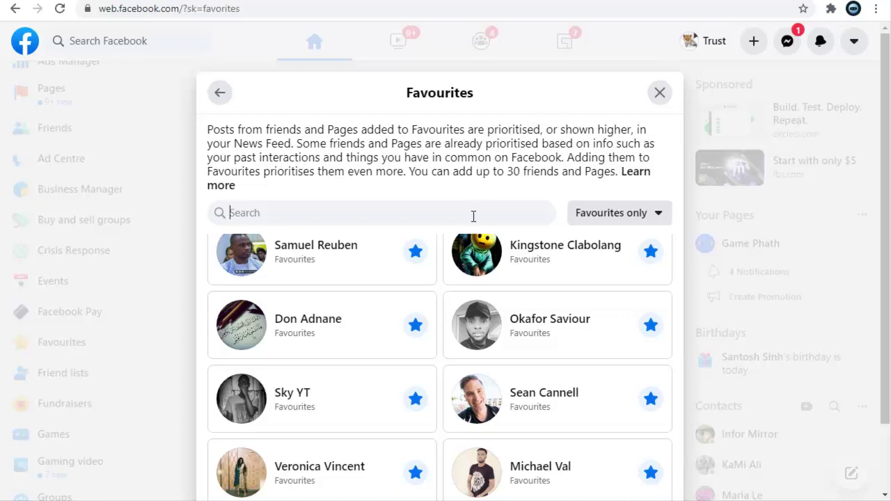
{"action": "type", "text": "lol"}
{"action": "key", "text": "BackSpace"}
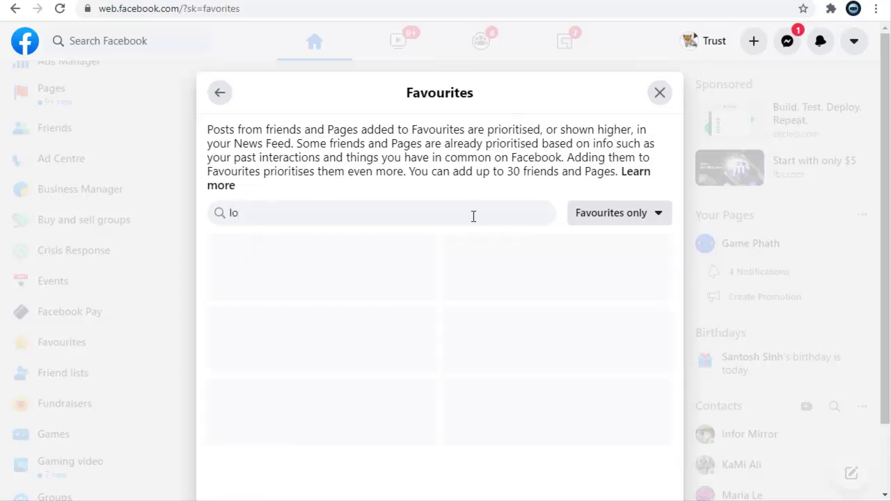
{"action": "type", "text": "v"}
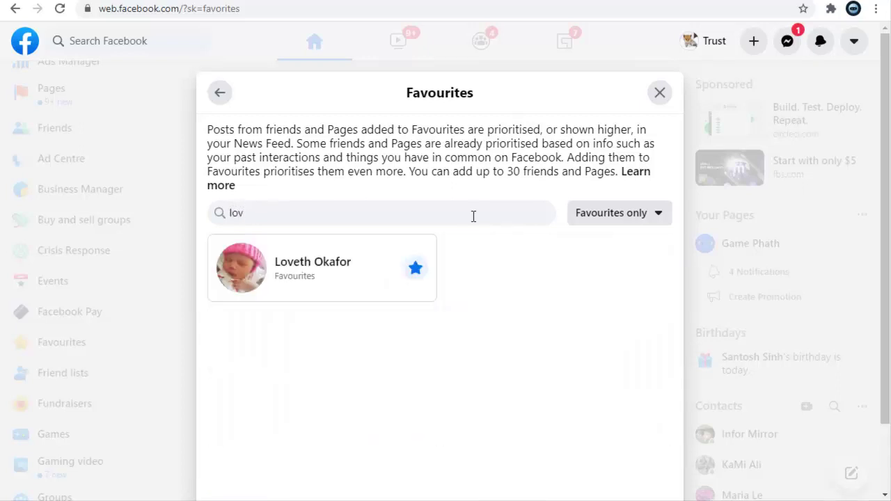
{"action": "key", "text": "BackSpace"}
{"action": "key", "text": "BackSpace"}
{"action": "key", "text": "BackSpace"}
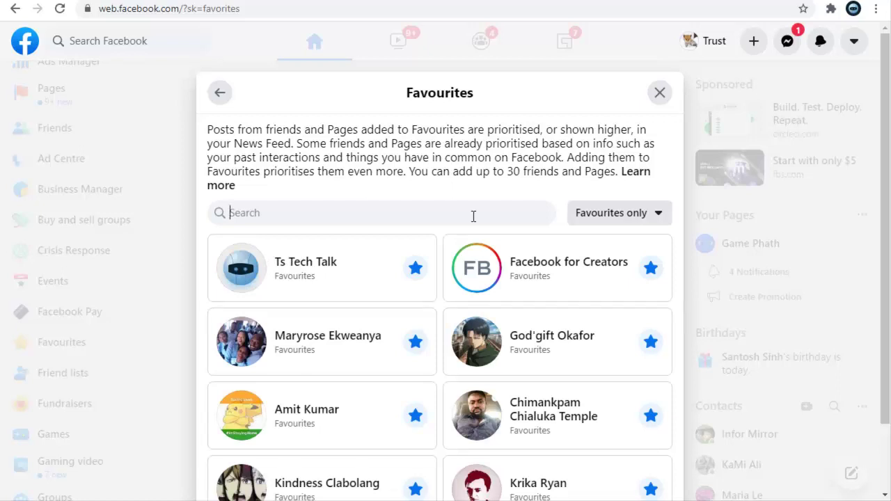
{"action": "type", "text": "em"}
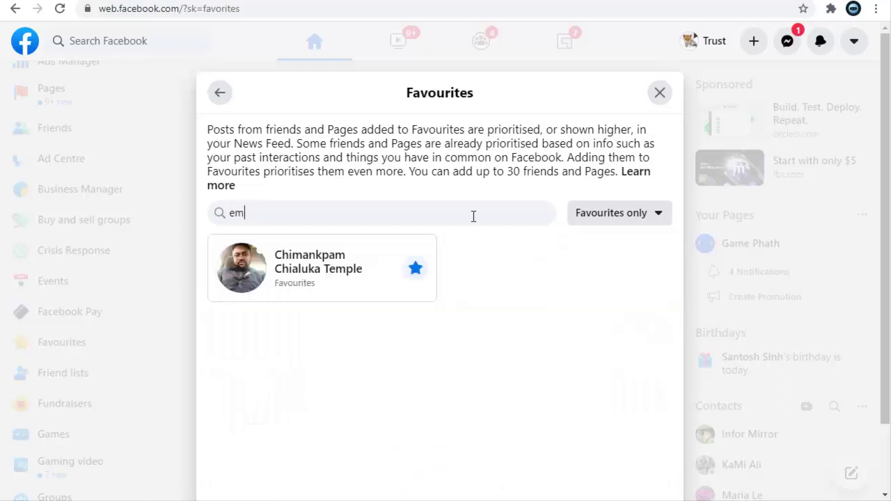
{"action": "key", "text": "BackSpace"}
{"action": "key", "text": "BackSpace"}
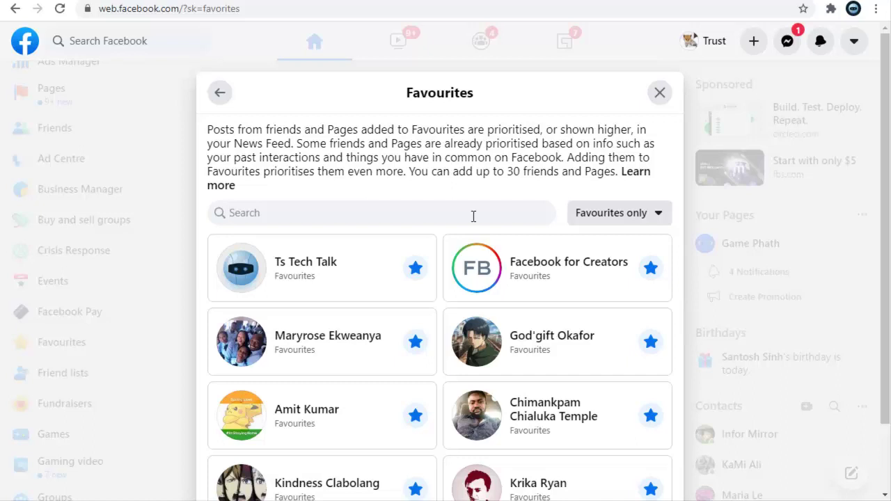
{"action": "type", "text": "face"}
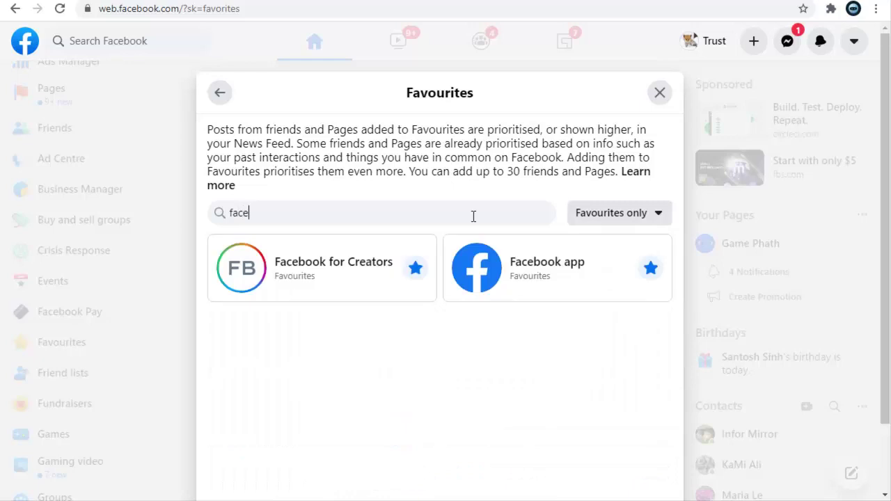
{"action": "key", "text": "ctrl+a"}
{"action": "key", "text": "BackSpace"}
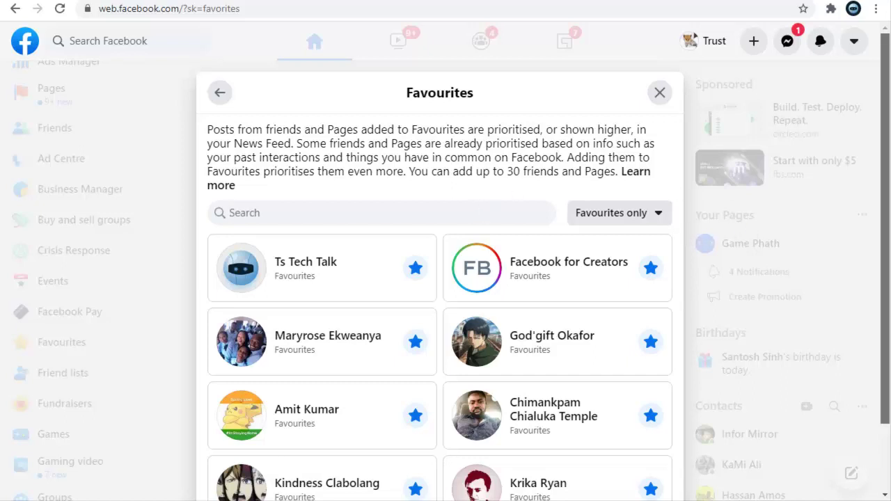
{"action": "scroll", "coordinate": [594, 276], "scroll_direction": "down", "scroll_amount": 1}
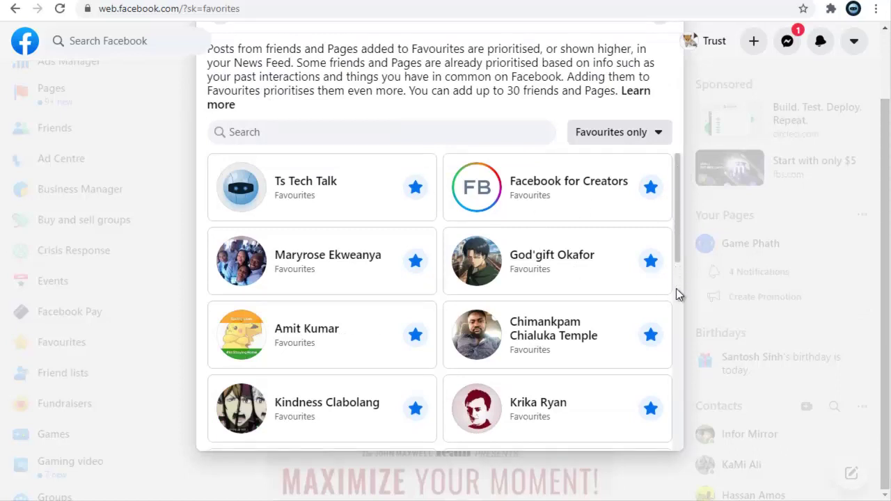
{"action": "left_click", "coordinate": [492, 138]}
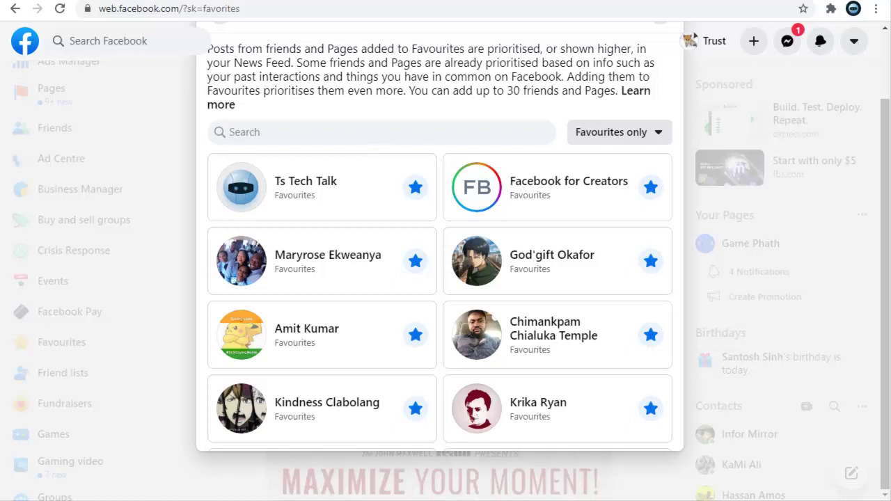
{"action": "scroll", "coordinate": [644, 115], "scroll_direction": "up", "scroll_amount": 2}
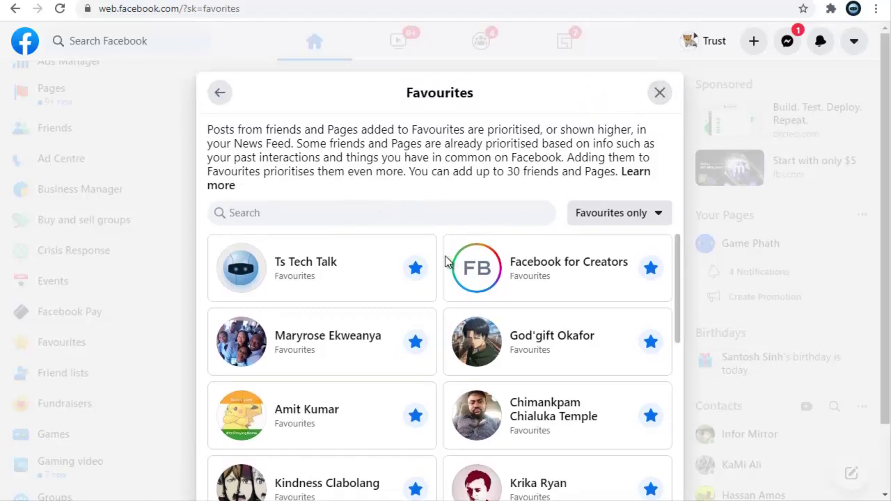
- Close the Favourites manager, reload with F5, and scroll the refreshed Favourites feed
{"action": "left_click", "coordinate": [660, 93]}
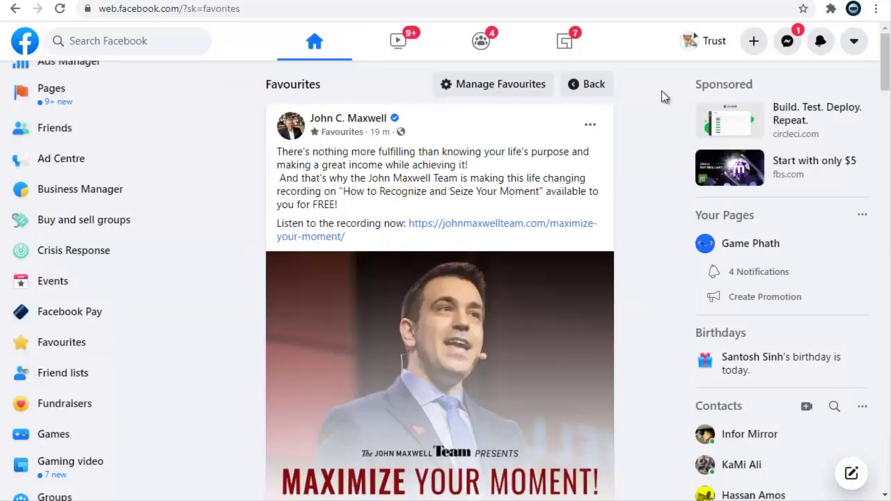
{"action": "key", "text": "F5"}
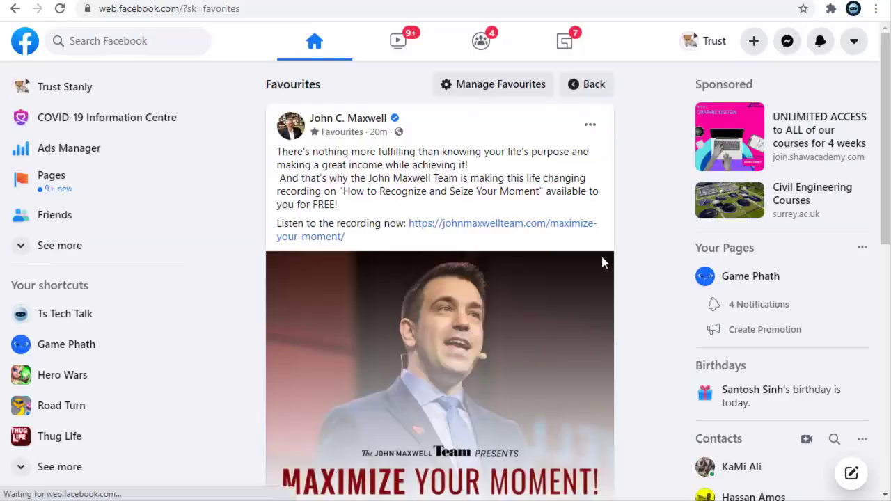
{"action": "left_click", "coordinate": [887, 265]}
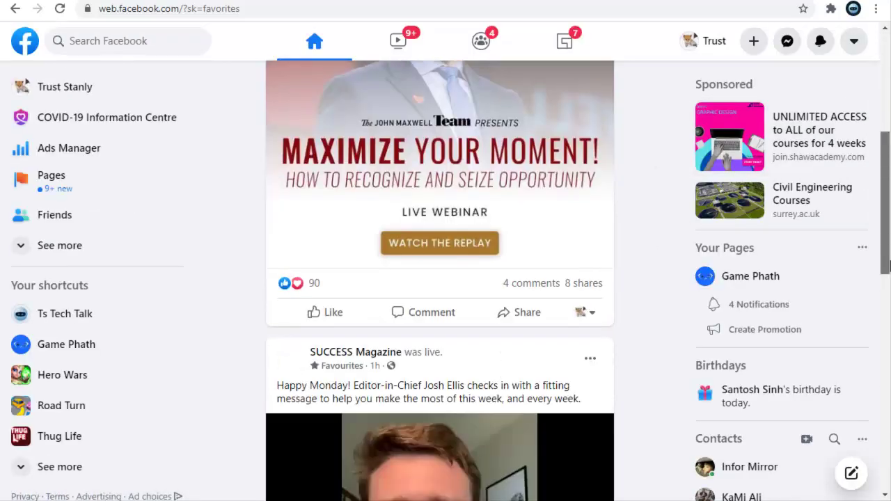
{"action": "scroll", "coordinate": [887, 264], "scroll_direction": "down", "scroll_amount": 10}
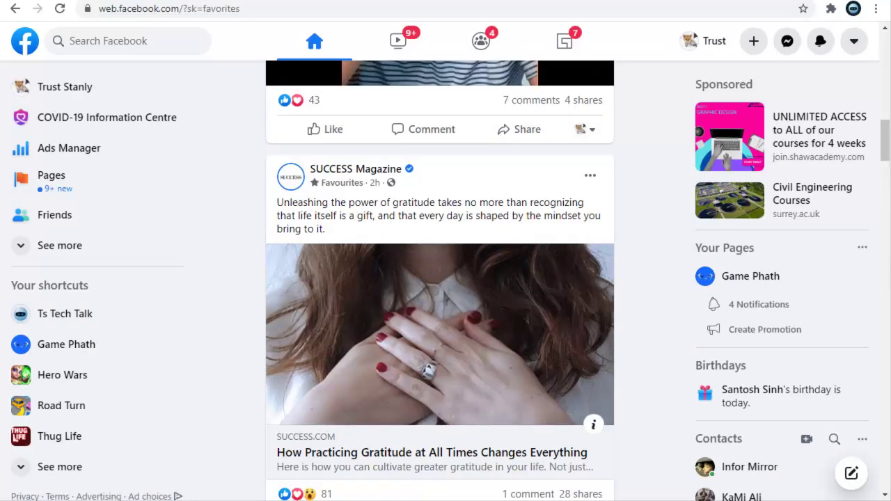
{"action": "left_click_drag", "start_coordinate": [888, 129], "coordinate": [887, 347]}
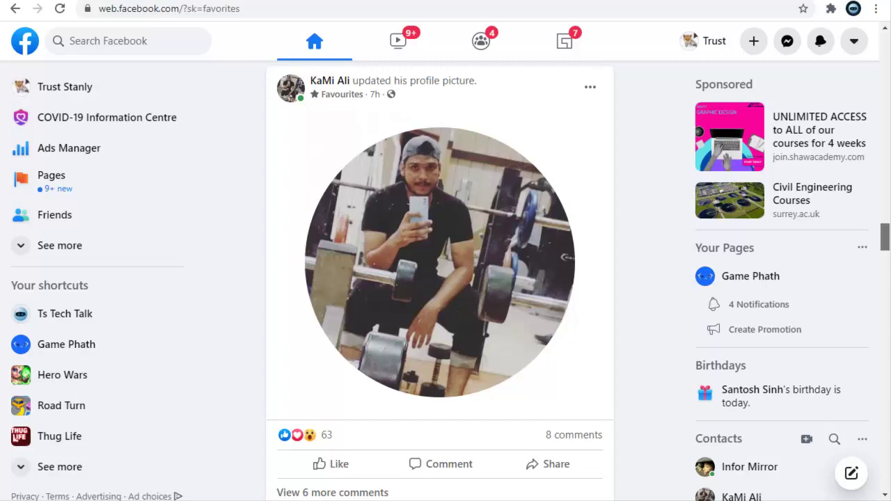
{"action": "scroll", "coordinate": [889, 439], "scroll_direction": "down", "scroll_amount": 15}
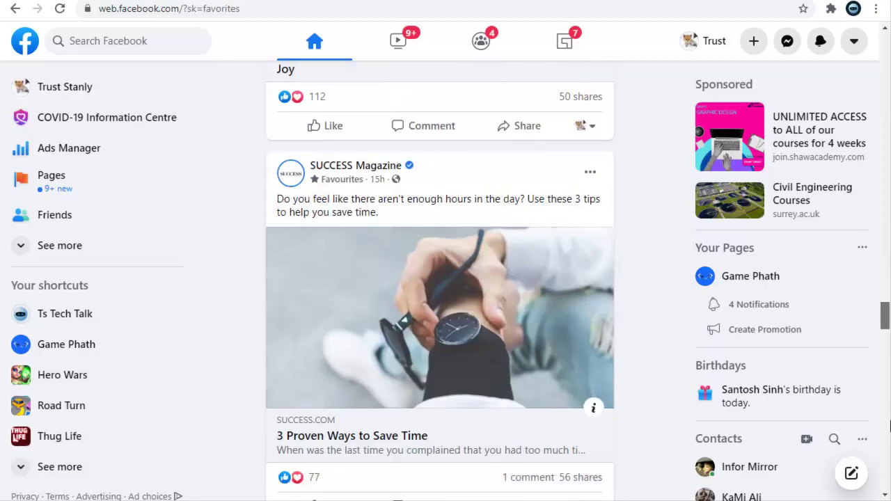
{"action": "scroll", "coordinate": [889, 439], "scroll_direction": "down", "scroll_amount": 9}
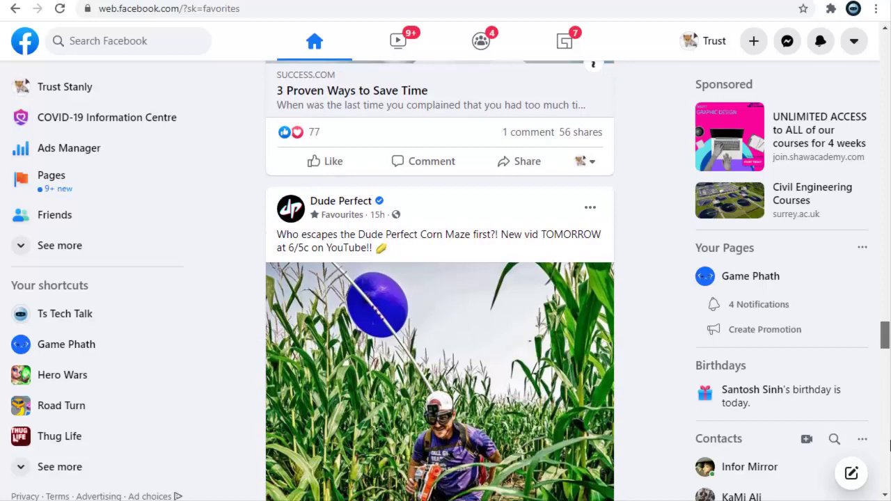
{"action": "scroll", "coordinate": [889, 477], "scroll_direction": "down", "scroll_amount": 3}
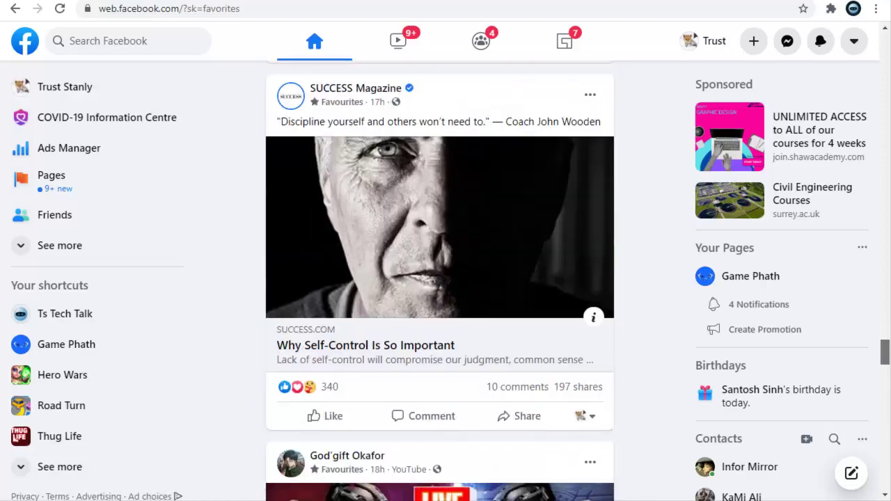